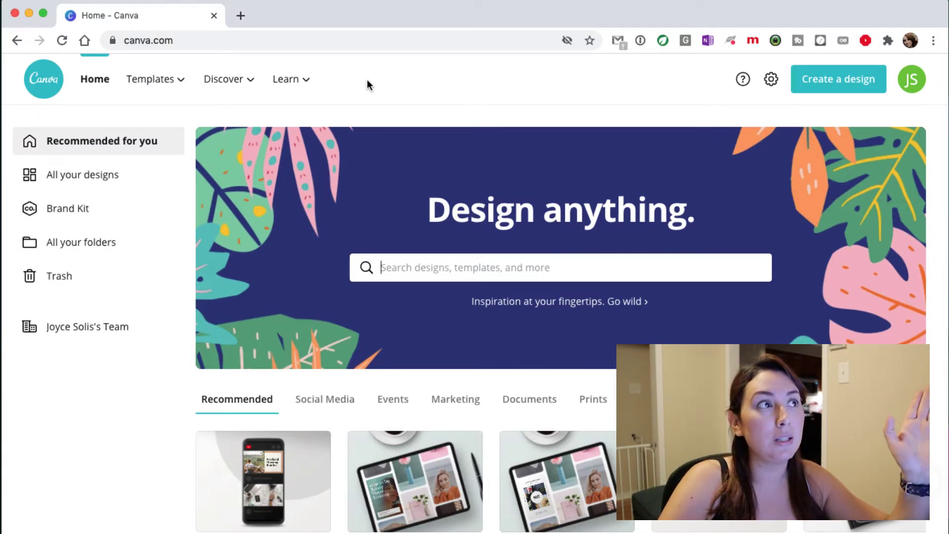
# Open a new incognito window and load Canva's YouTube Banner Maker page by entering 'canva'
pyautogui.click(15, 0)
pyautogui.click(20, 34)
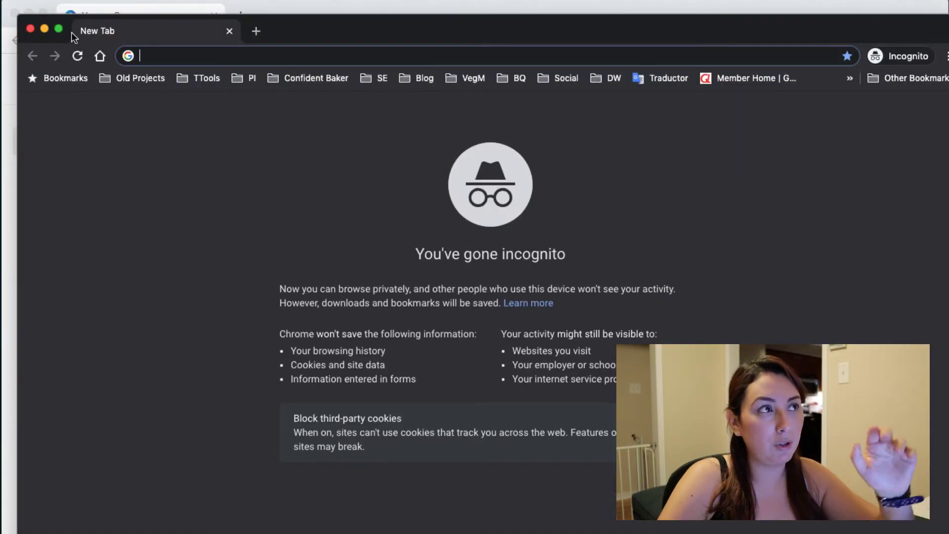
pyautogui.write('canva')
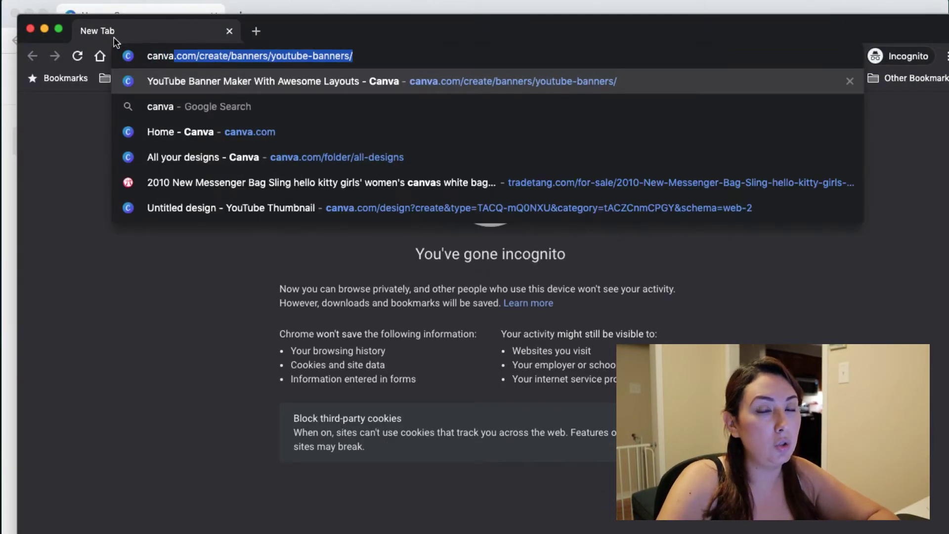
pyautogui.press('Return')
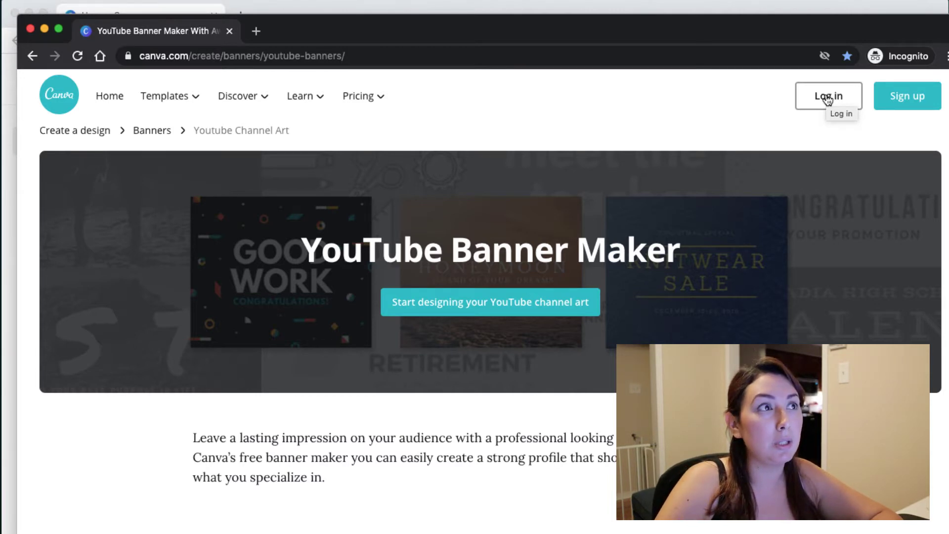
# Switch back to the signed-in Canva home tab
pyautogui.click(396, 96)
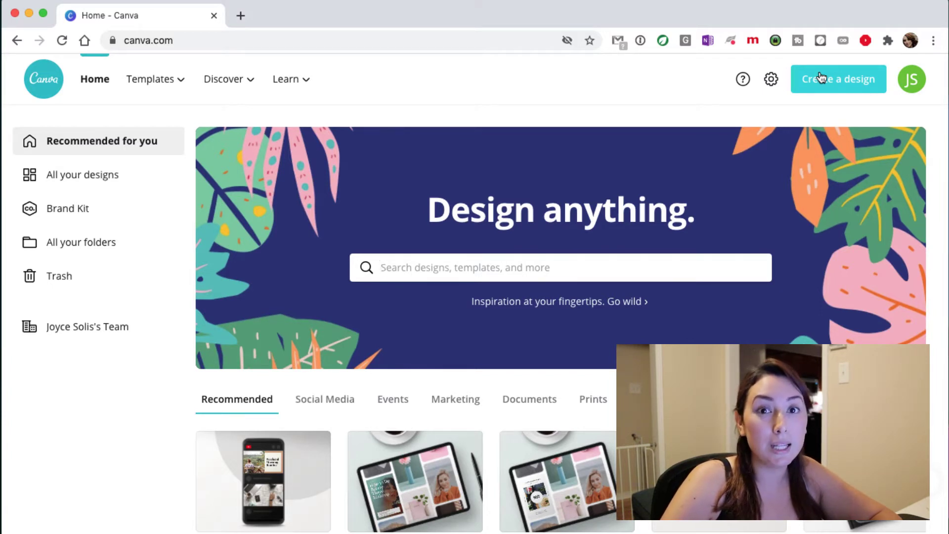
# Create a new YouTube Thumbnail design and add the stock photo of the woman with phone and laptop
pyautogui.click(821, 77)
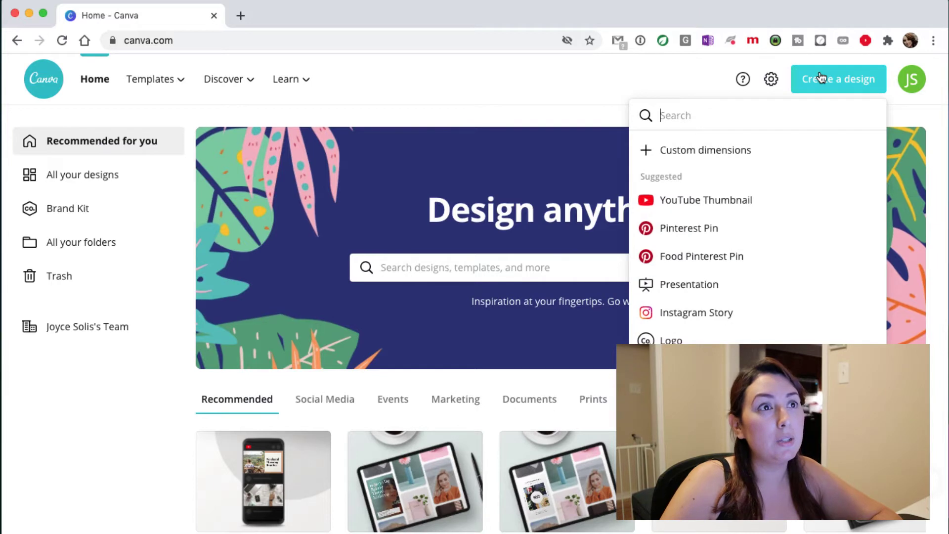
pyautogui.click(723, 200)
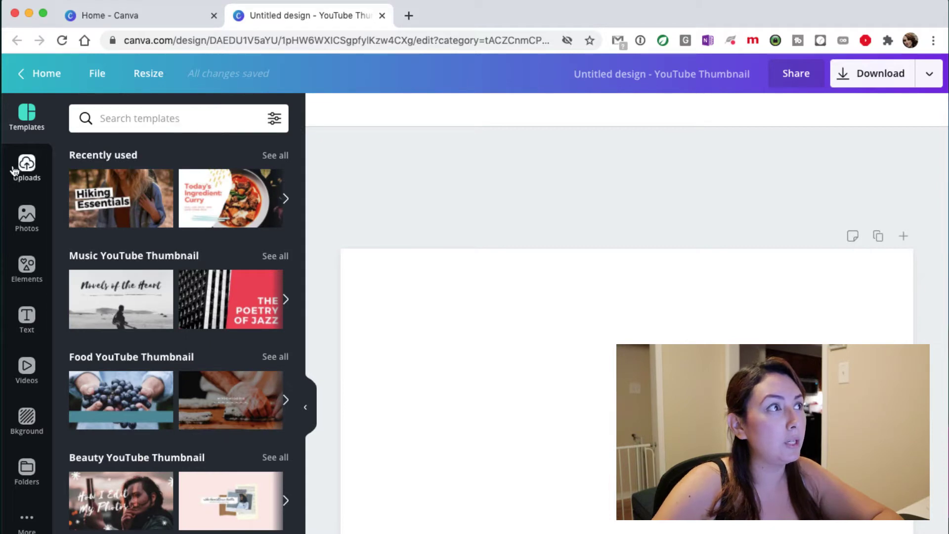
pyautogui.click(35, 222)
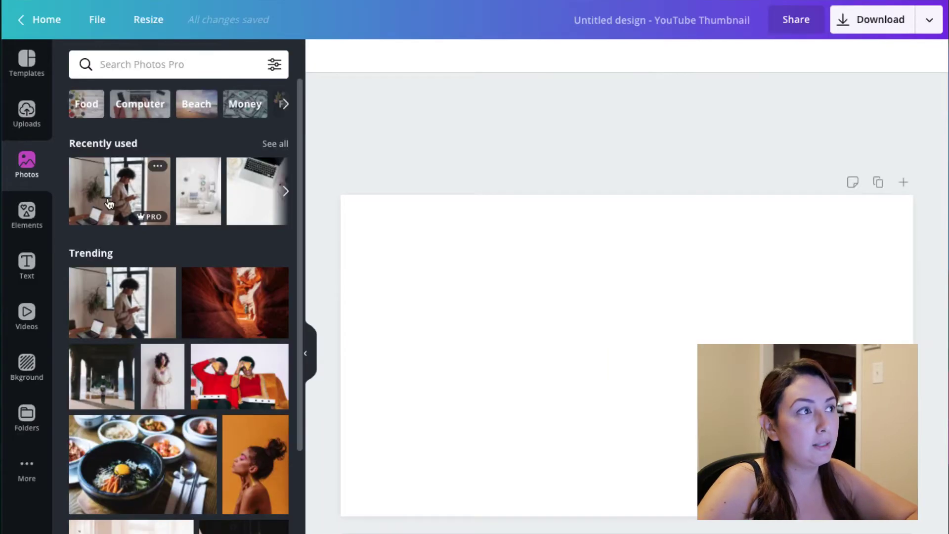
pyautogui.click(141, 297)
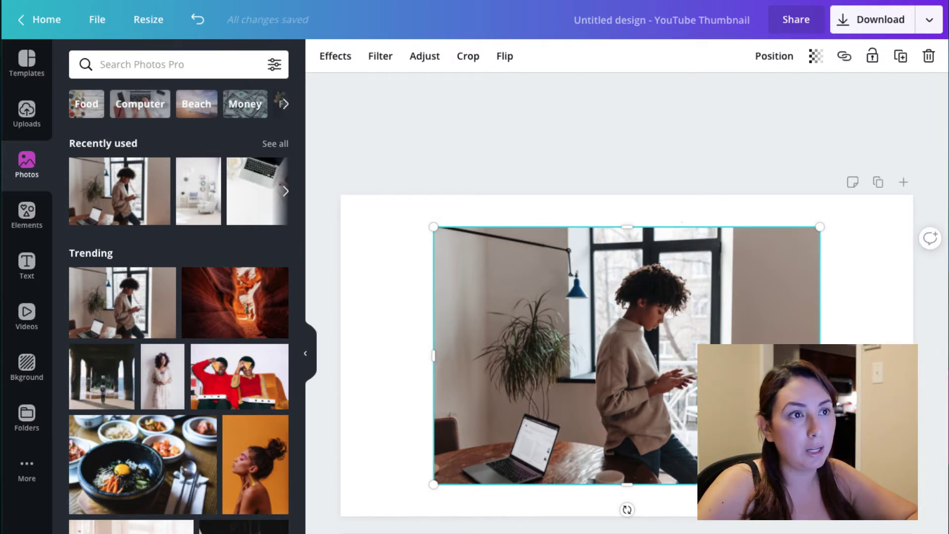
# Remove the woman photo's background, trim the frame's bottom, enlarge the cutout and shift it left
pyautogui.click(334, 64)
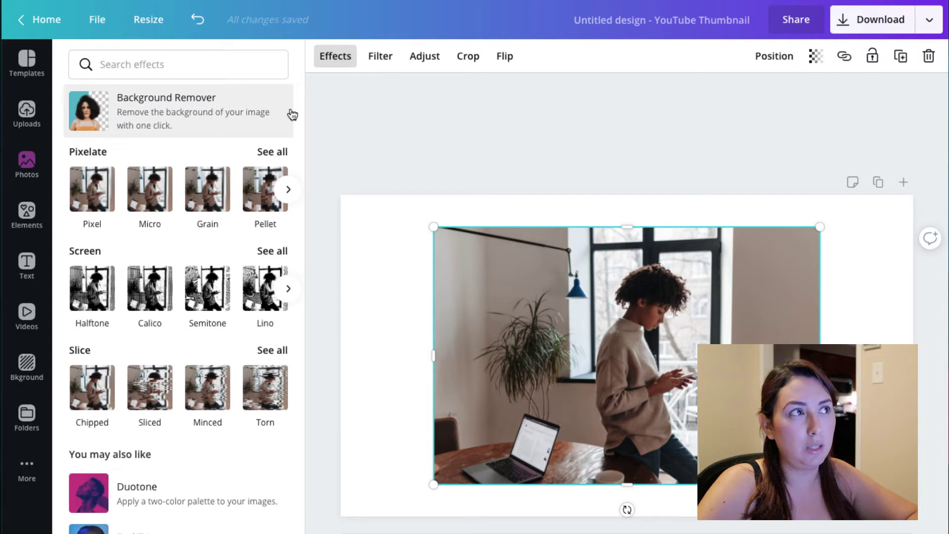
pyautogui.click(193, 117)
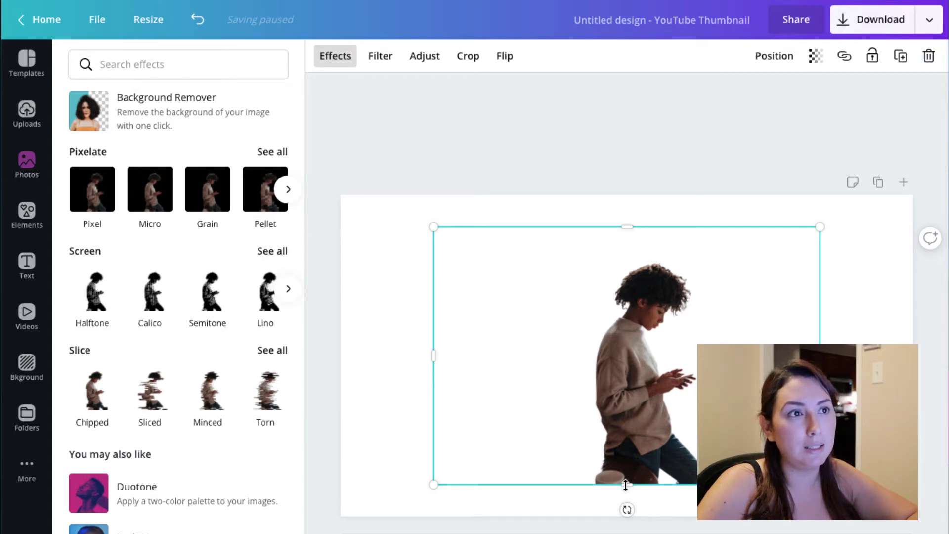
pyautogui.moveTo(625, 486); pyautogui.dragTo(622, 452)
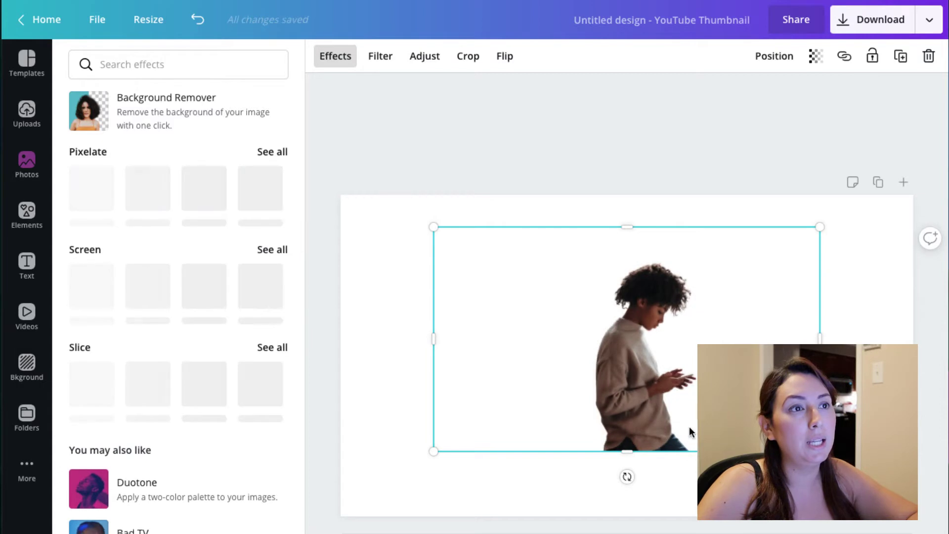
pyautogui.moveTo(433, 450); pyautogui.dragTo(364, 481)
pyautogui.moveTo(766, 415); pyautogui.dragTo(638, 416)
# Try the misty mountain landscape background and move the woman cutout lower and further left
pyautogui.click(565, 114)
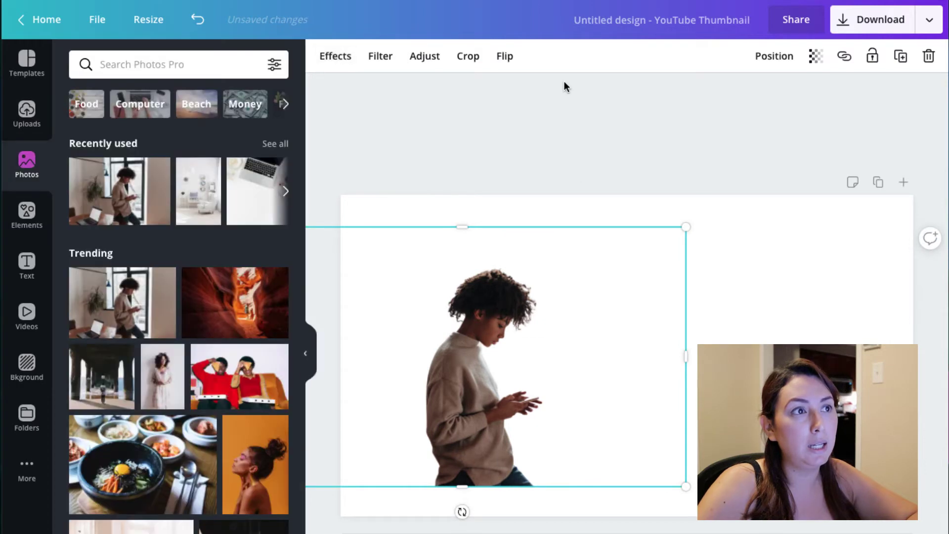
pyautogui.click(556, 164)
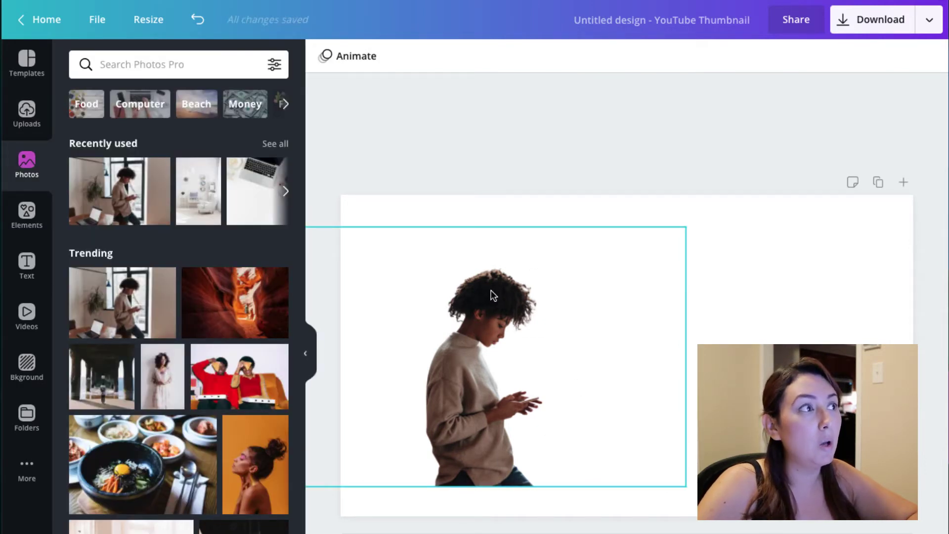
pyautogui.click(30, 364)
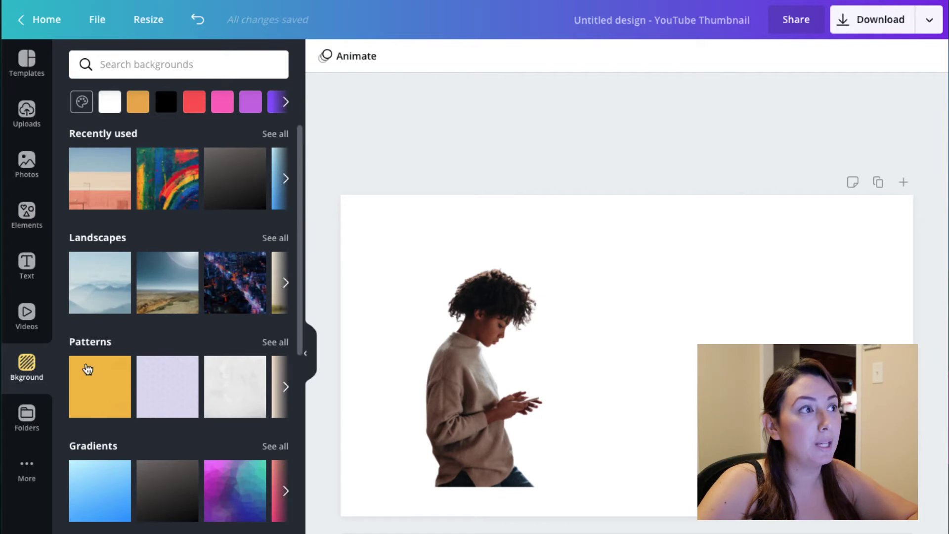
pyautogui.click(99, 292)
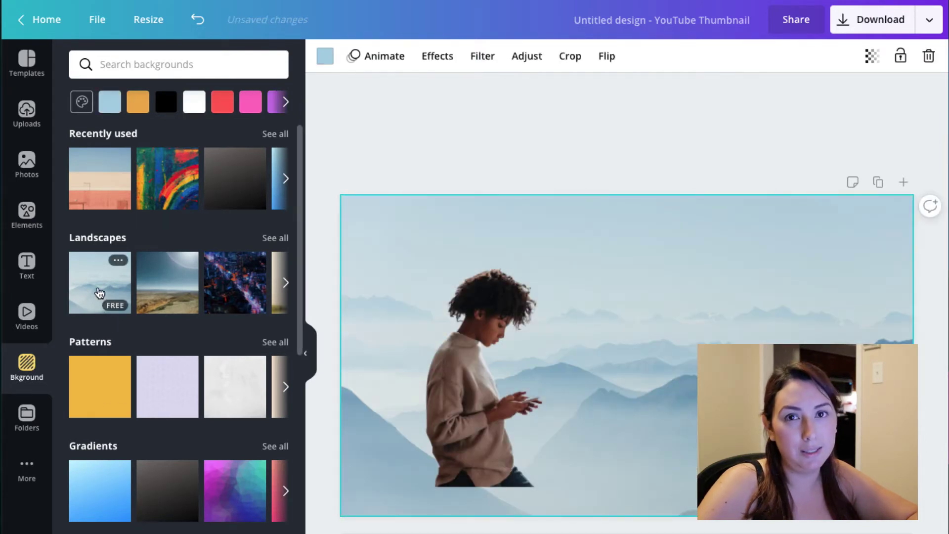
pyautogui.moveTo(454, 383); pyautogui.dragTo(418, 411)
# Replace the mountain background with the rainbow abstract painting from the pattern backgrounds
pyautogui.click(781, 247)
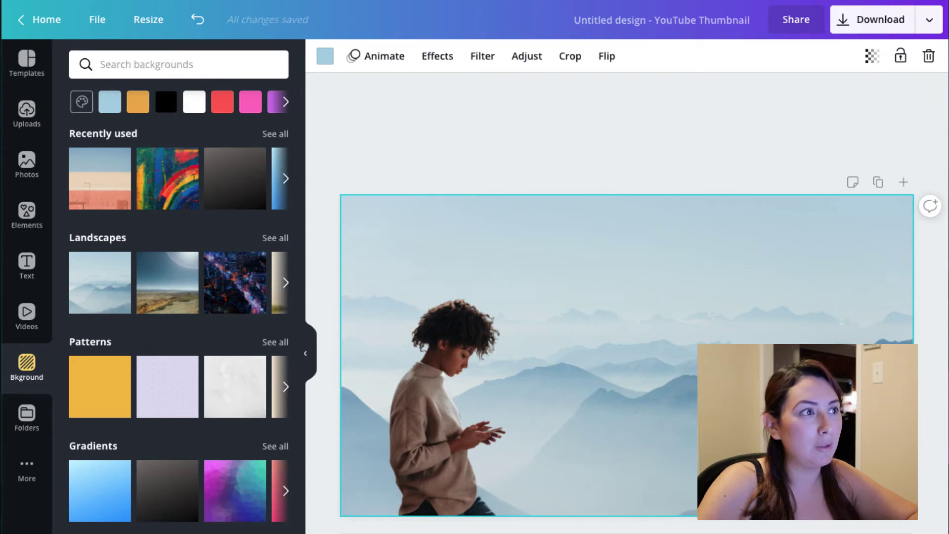
pyautogui.press('Delete')
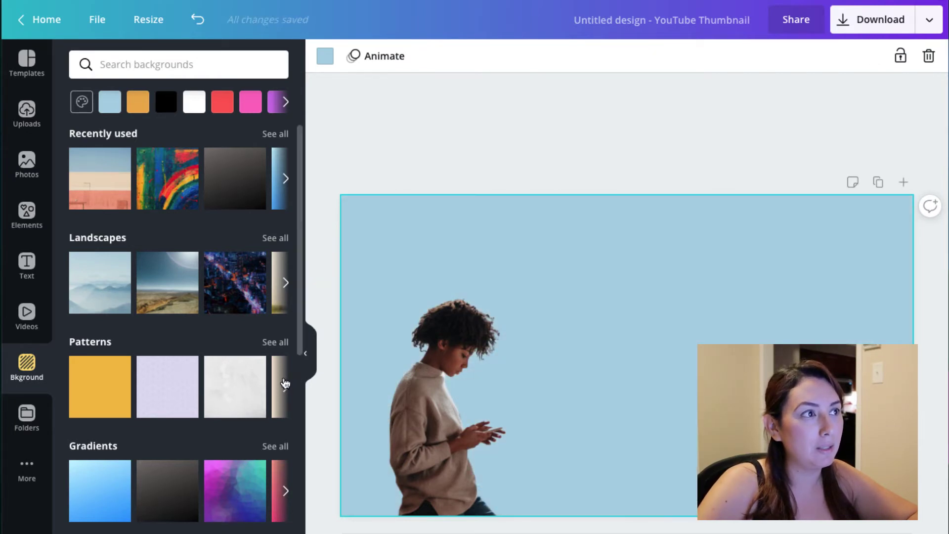
pyautogui.click(286, 386)
pyautogui.scroll(-6, 131, 289)
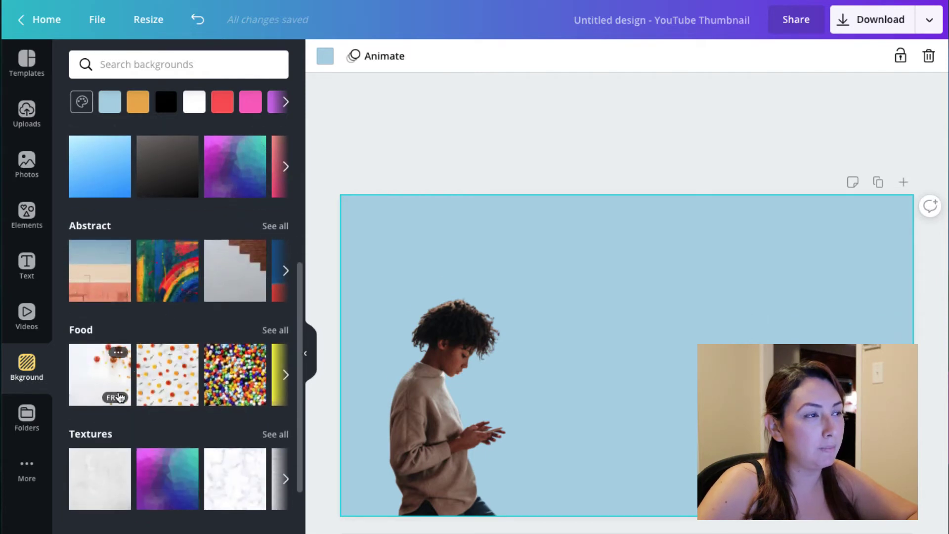
pyautogui.click(168, 296)
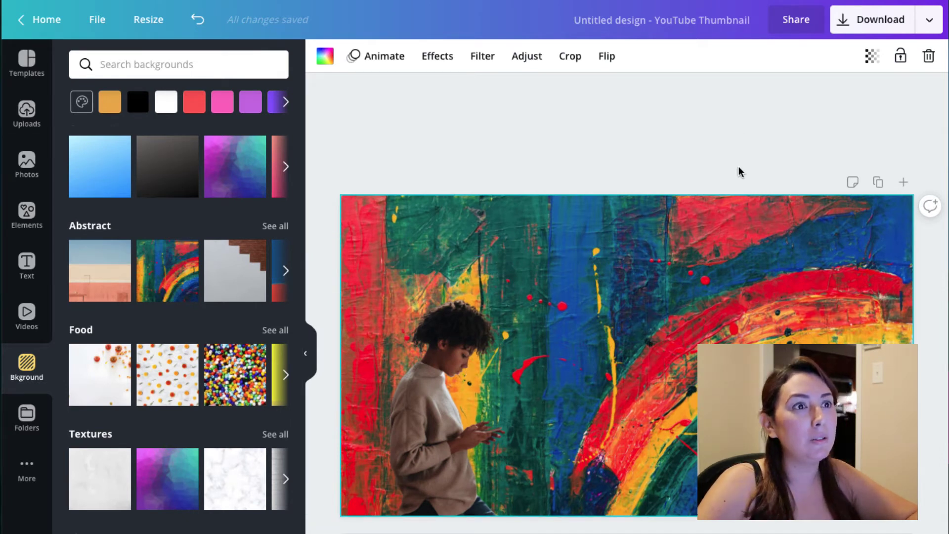
pyautogui.click(872, 56)
pyautogui.moveTo(829, 93)
pyautogui.mouseDown()
pyautogui.moveTo(809, 95)
pyautogui.moveTo(826, 93)
pyautogui.mouseUp()
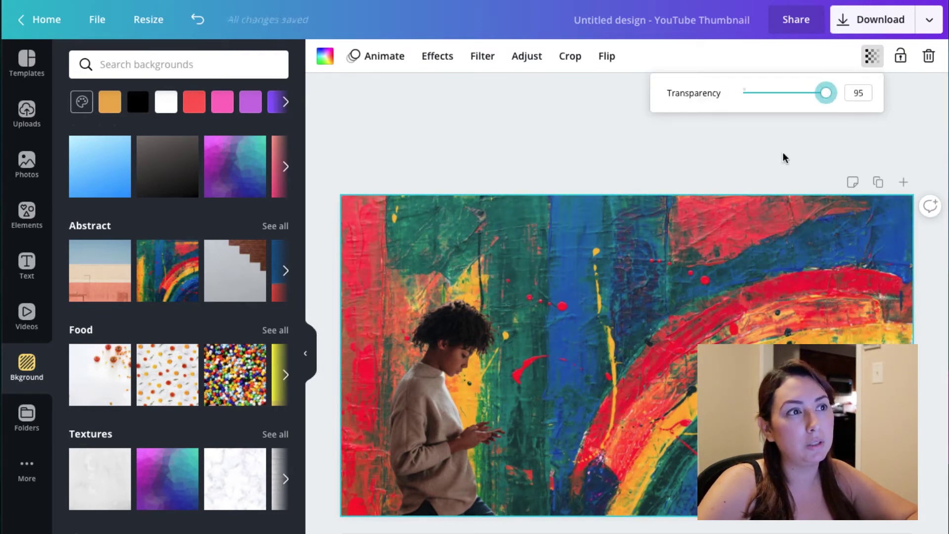
pyautogui.click(479, 423)
pyautogui.click(393, 62)
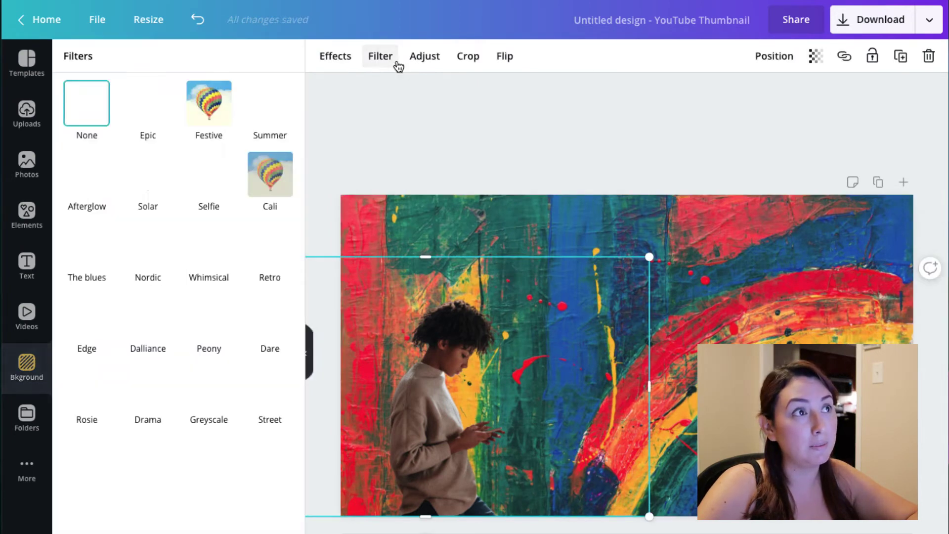
pyautogui.click(350, 63)
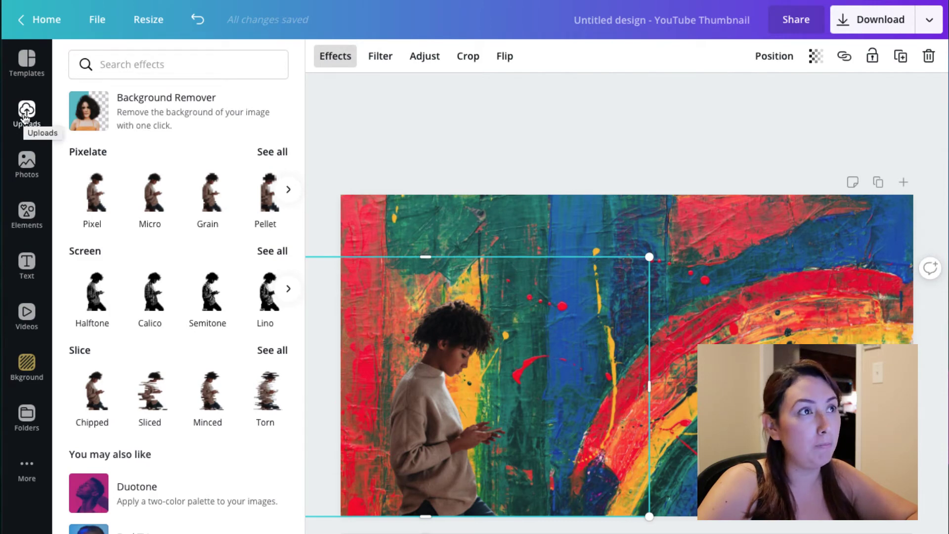
pyautogui.press('Delete')
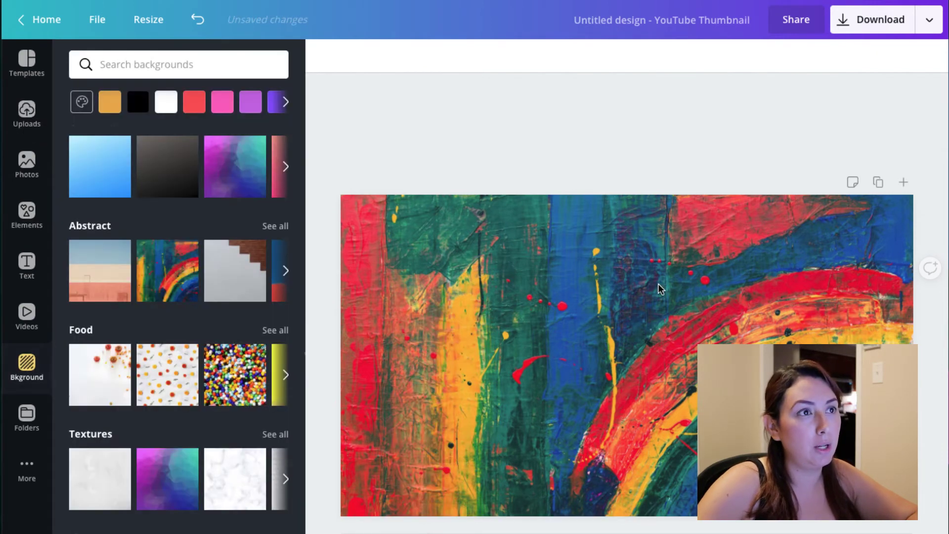
pyautogui.press('Delete')
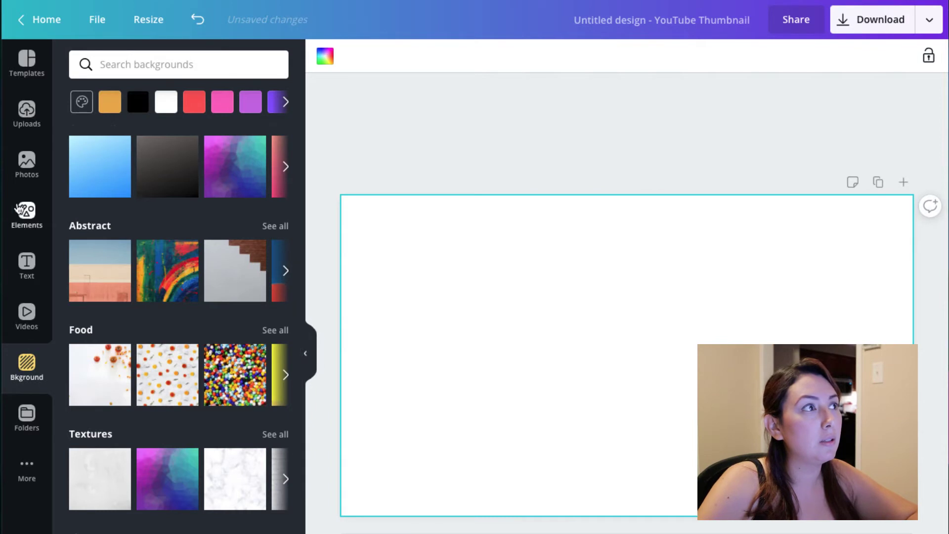
# Add the uploaded chin-resting woman photo, remove its background, and move the cutout bottom-right
pyautogui.click(25, 130)
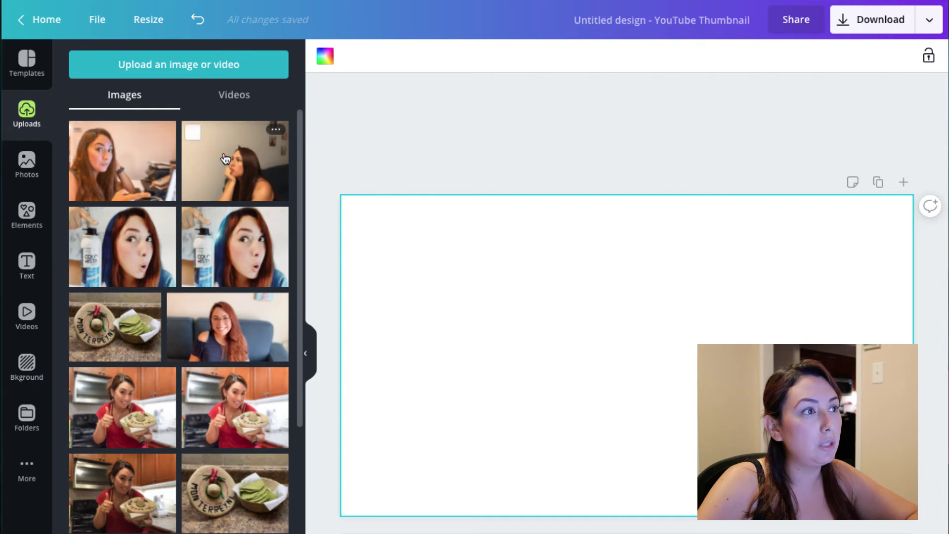
pyautogui.click(225, 159)
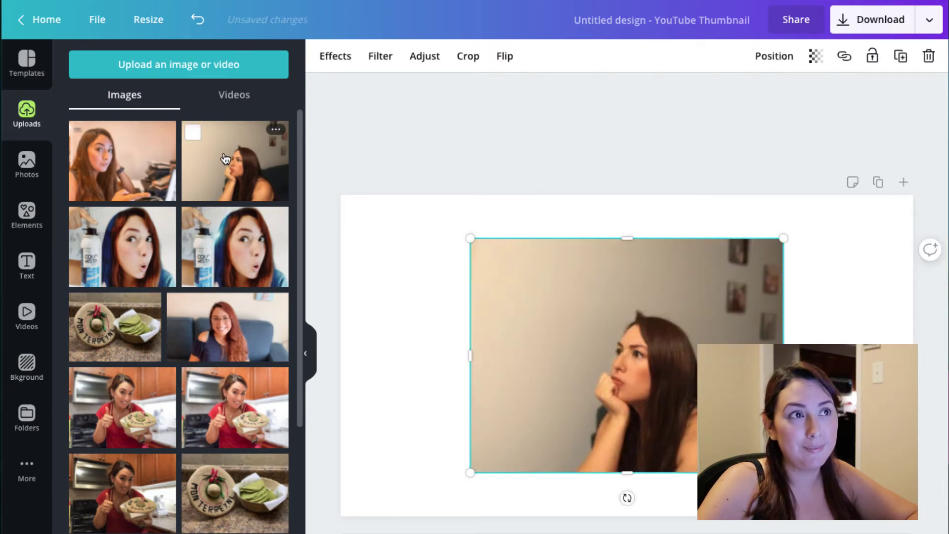
pyautogui.click(346, 57)
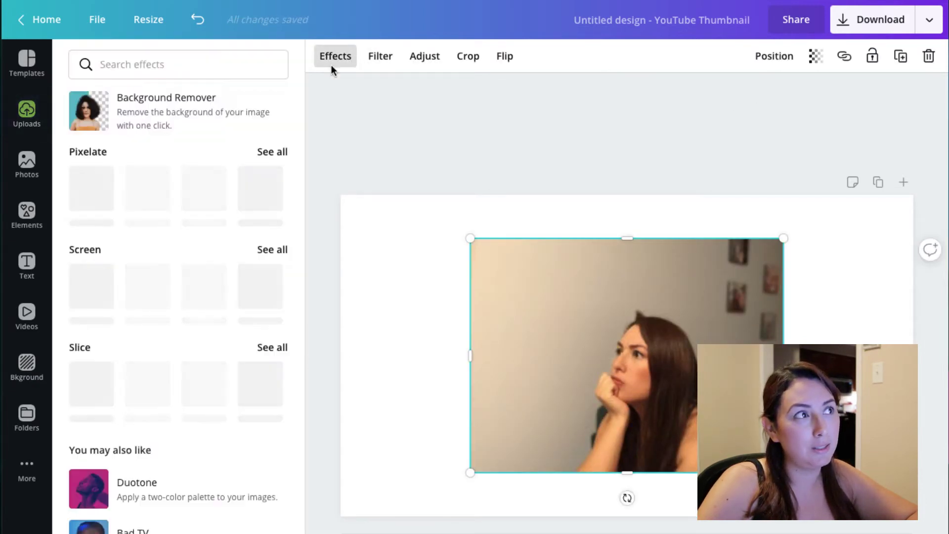
pyautogui.click(132, 124)
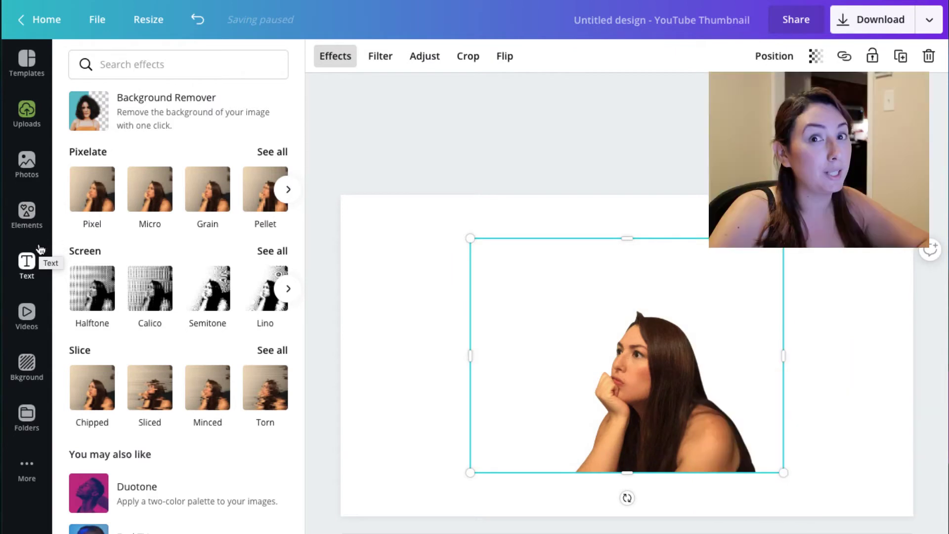
pyautogui.moveTo(614, 408); pyautogui.dragTo(744, 434)
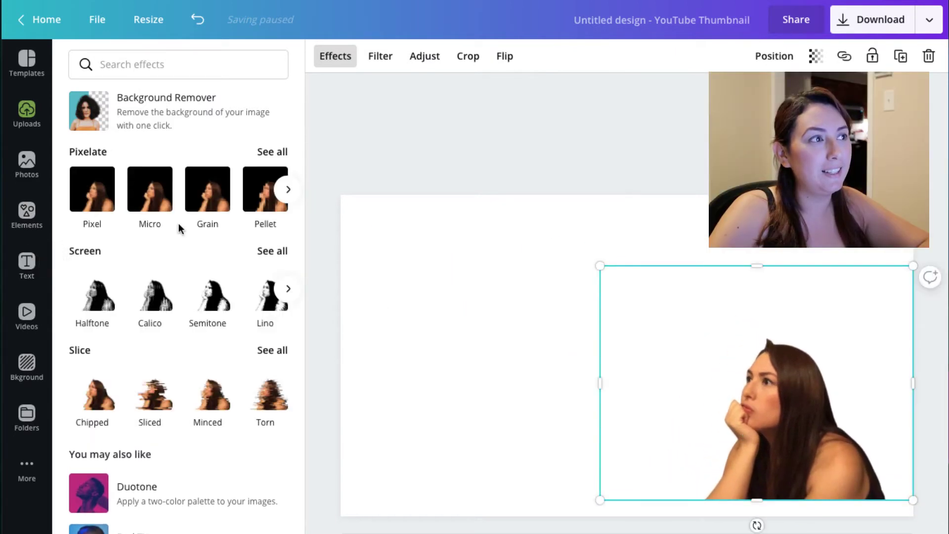
# Browse the Duotone and Screen effect options for the cutout
pyautogui.click(118, 497)
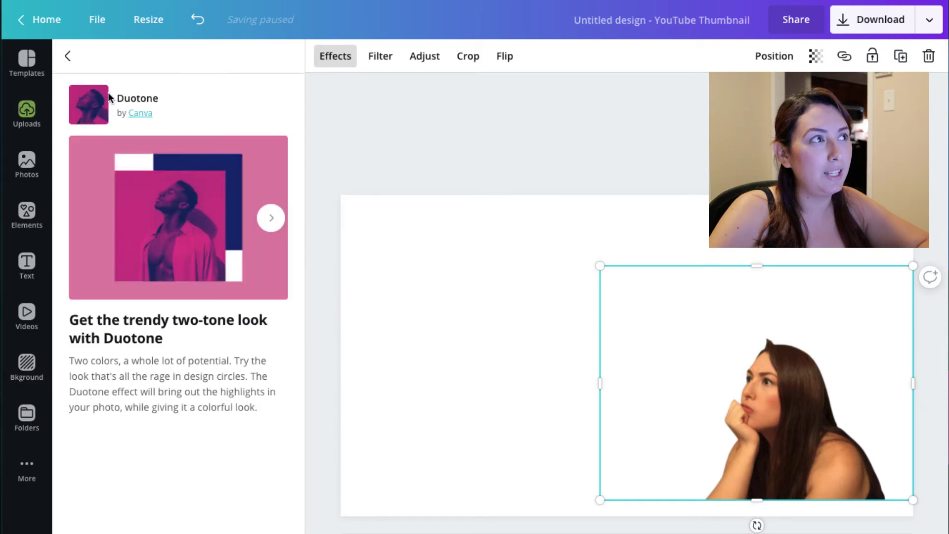
pyautogui.click(68, 56)
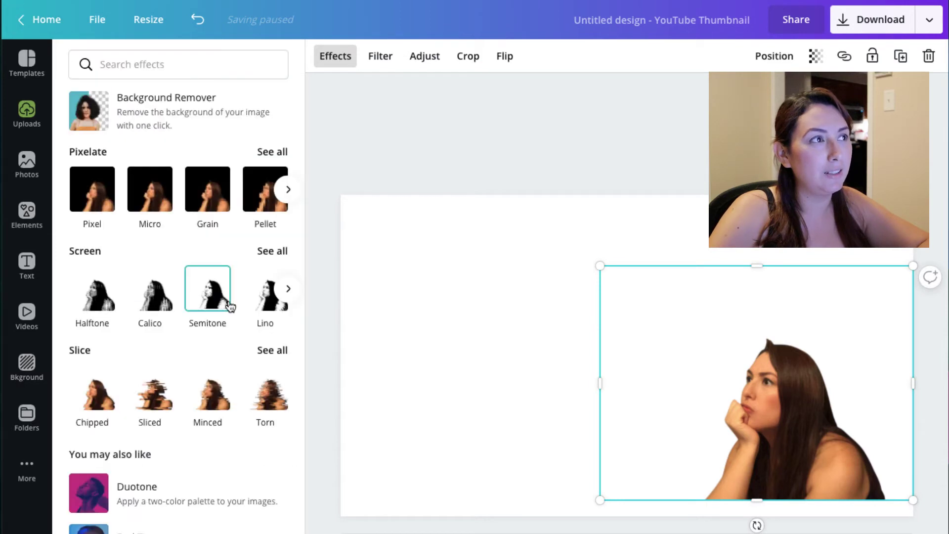
pyautogui.click(286, 296)
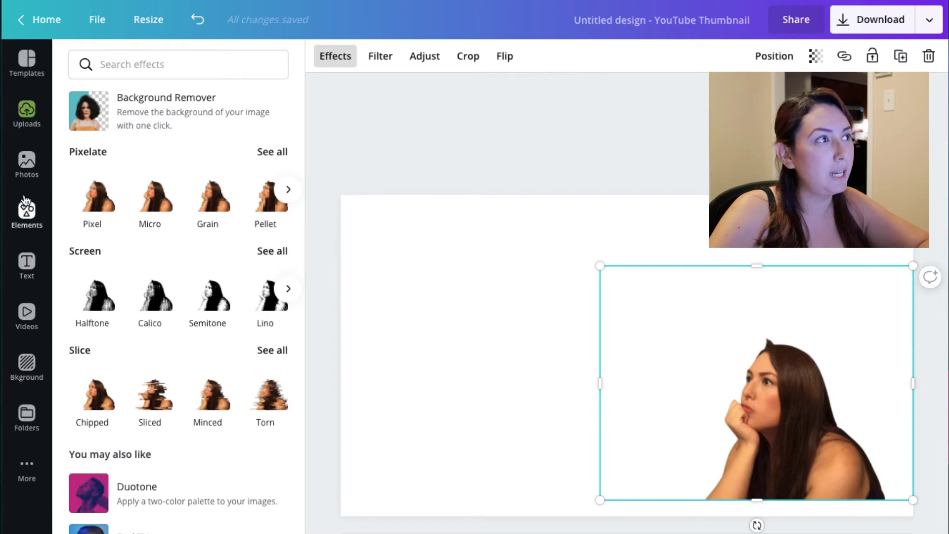
# Open the Elements library of graphics for the thumbnail
pyautogui.click(28, 225)
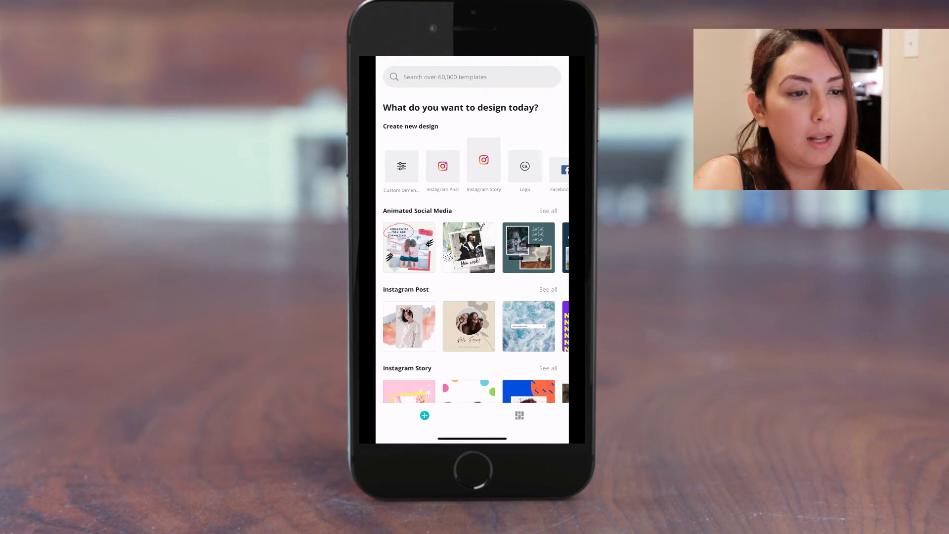
# Search for YouTube Thumbnail and create a blank thumbnail design in the phone app
pyautogui.click(519, 415)
pyautogui.click(425, 416)
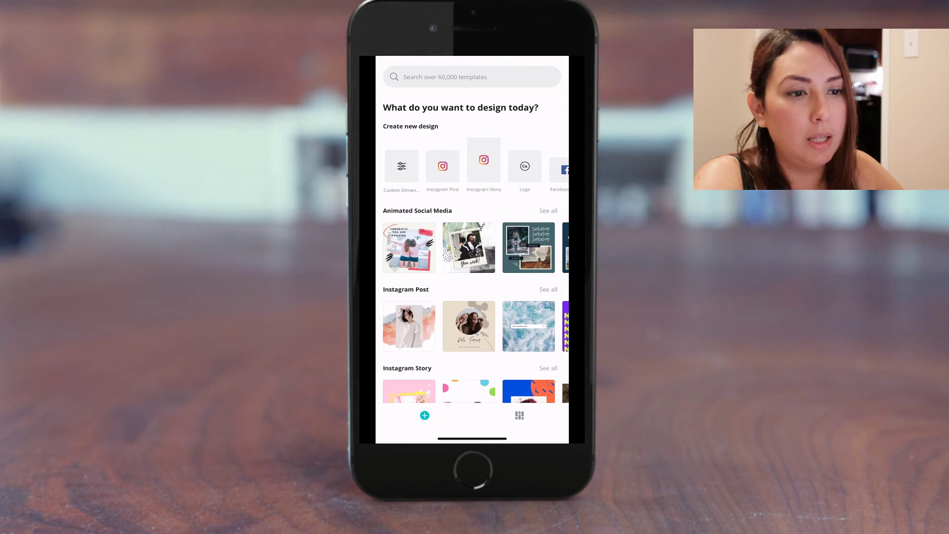
pyautogui.click(445, 77)
pyautogui.click(430, 125)
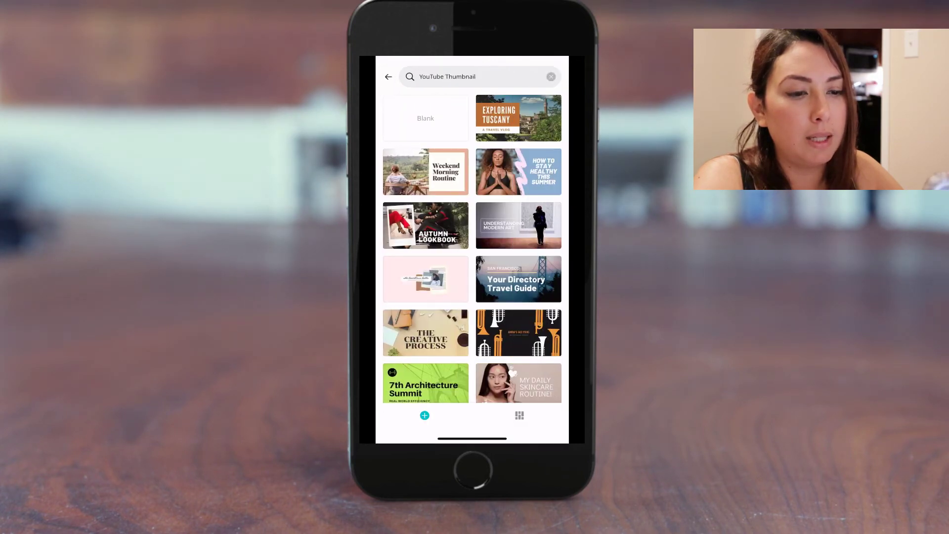
pyautogui.click(425, 118)
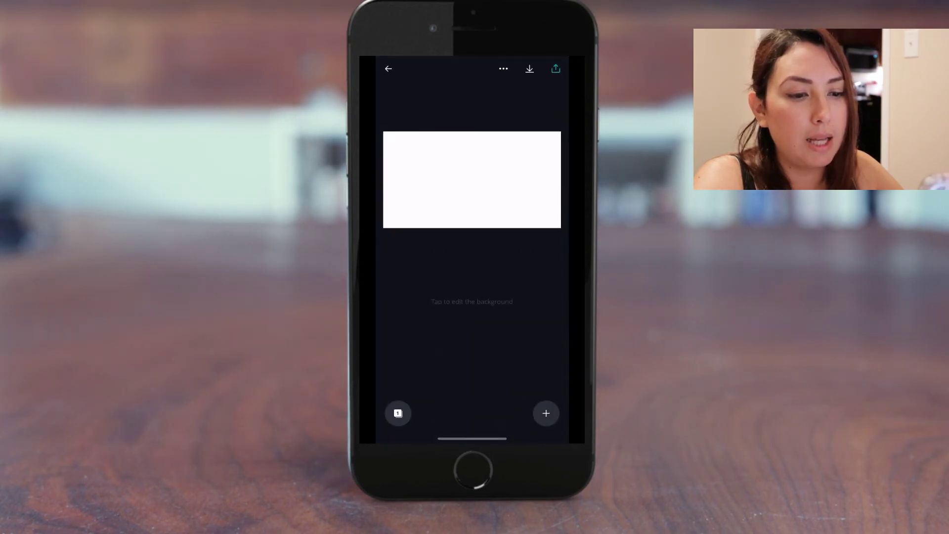
# Add the stock photo of a bearded man at a laptop to the thumbnail
pyautogui.click(546, 413)
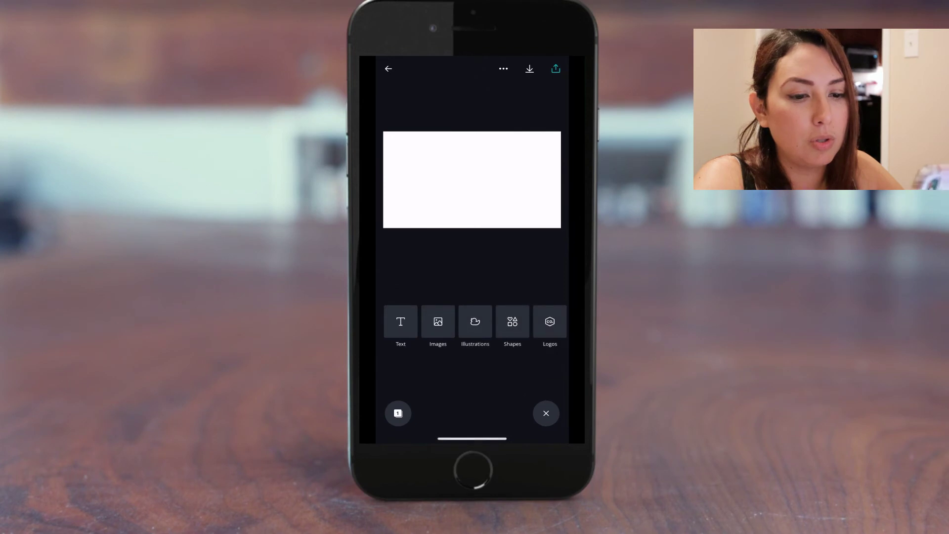
pyautogui.click(438, 322)
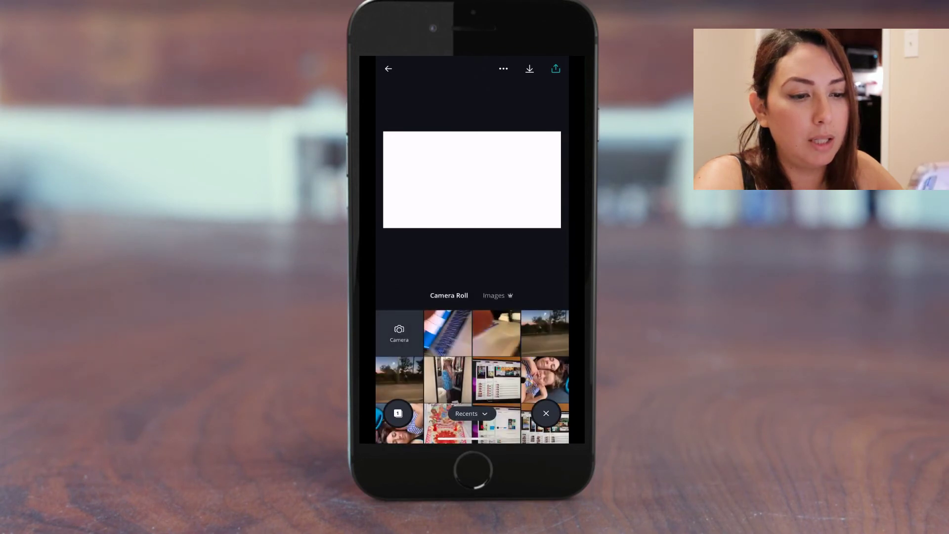
pyautogui.click(493, 295)
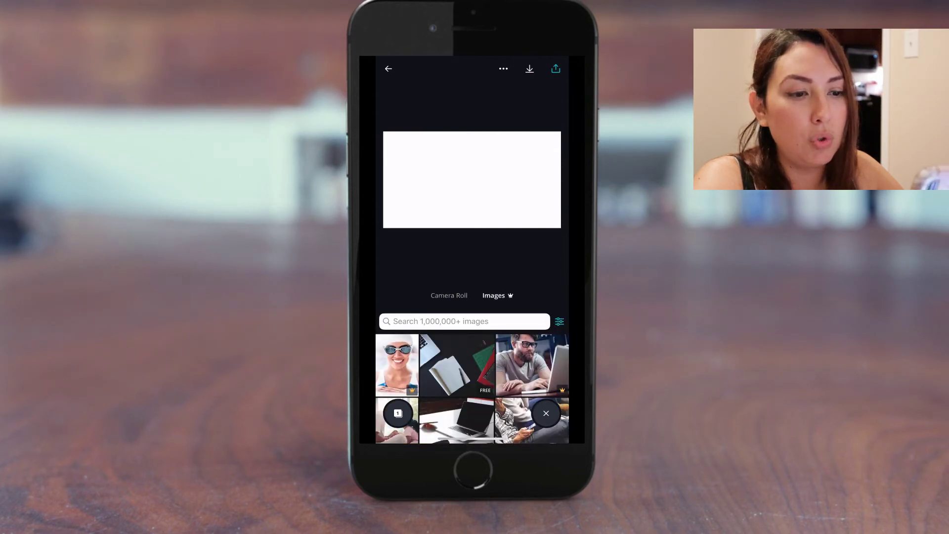
pyautogui.click(532, 365)
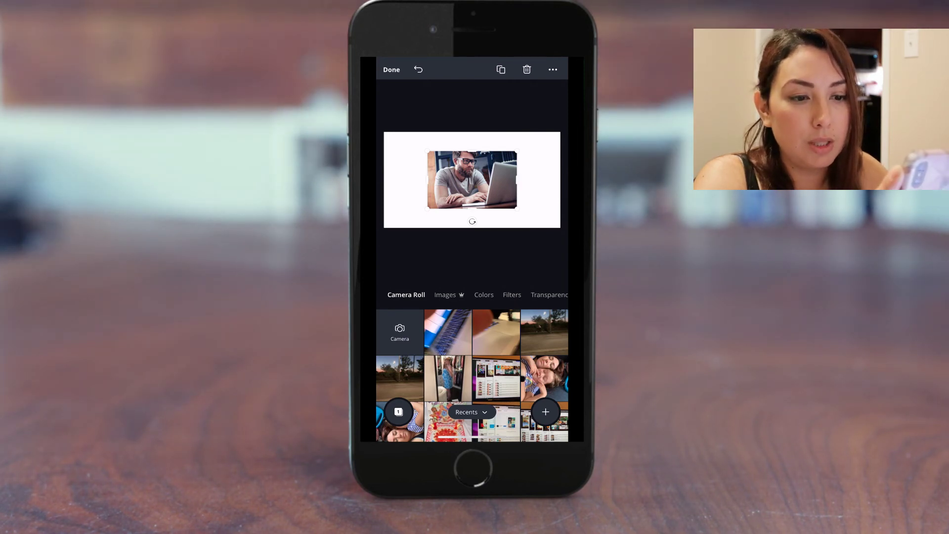
# Look through the laptop photo's image, colour and filter options, and show its layering options
pyautogui.hscroll(2, 472, 294)
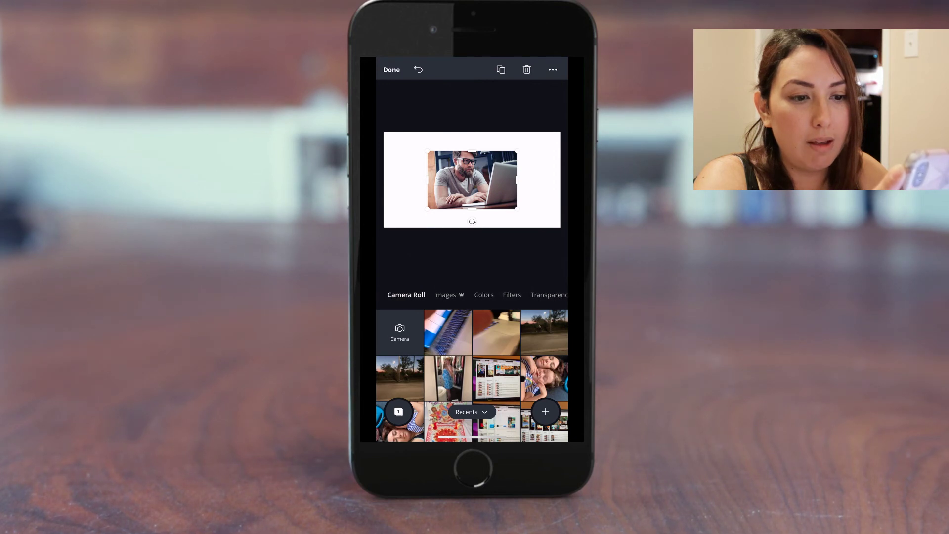
pyautogui.click(447, 295)
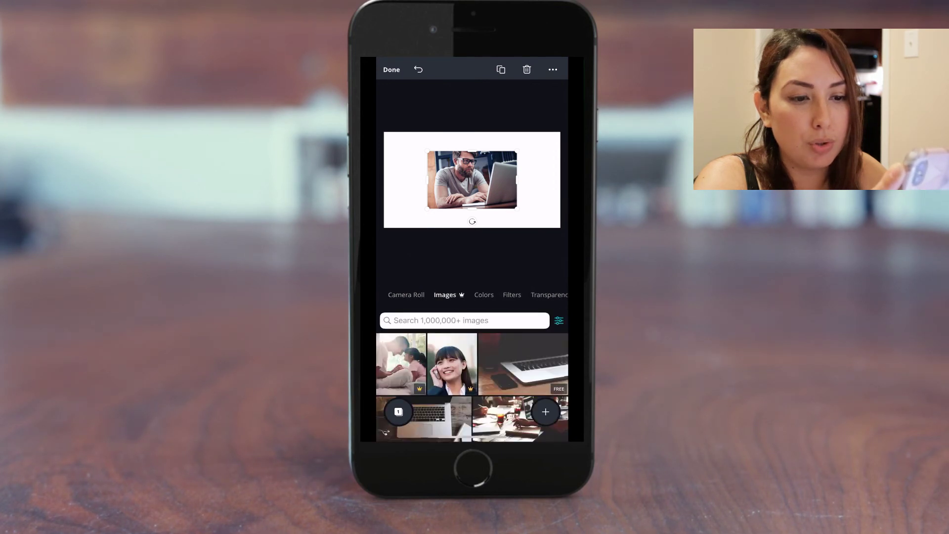
pyautogui.click(484, 294)
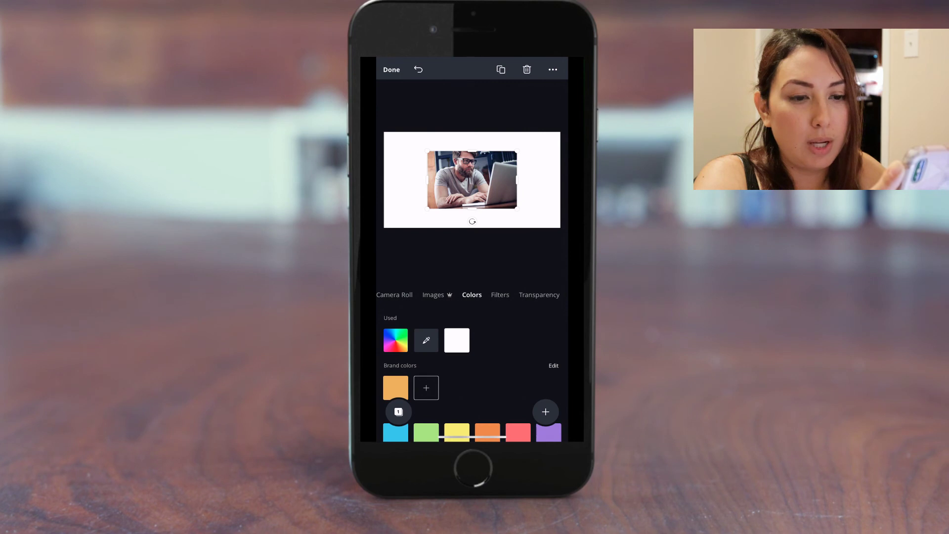
pyautogui.click(500, 295)
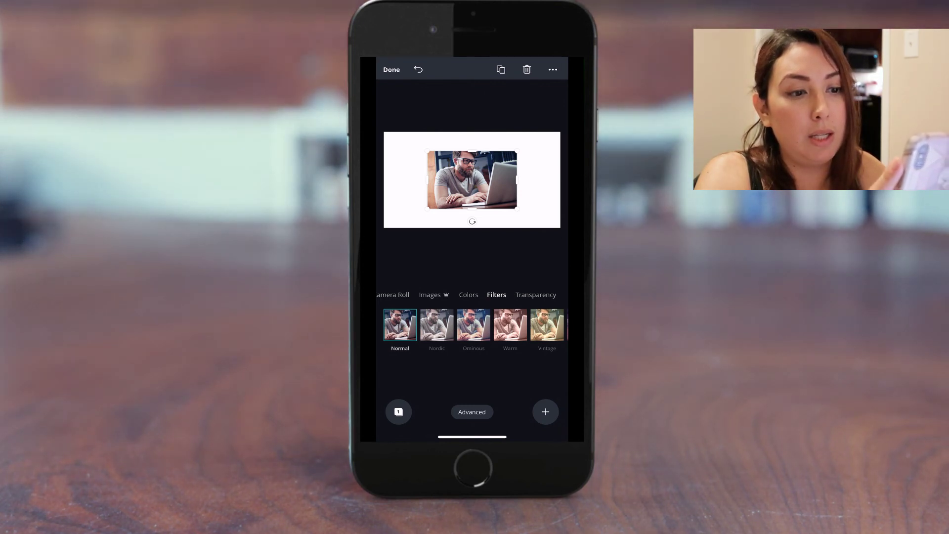
pyautogui.hscroll(2, 472, 294)
pyautogui.hscroll(-3, 472, 295)
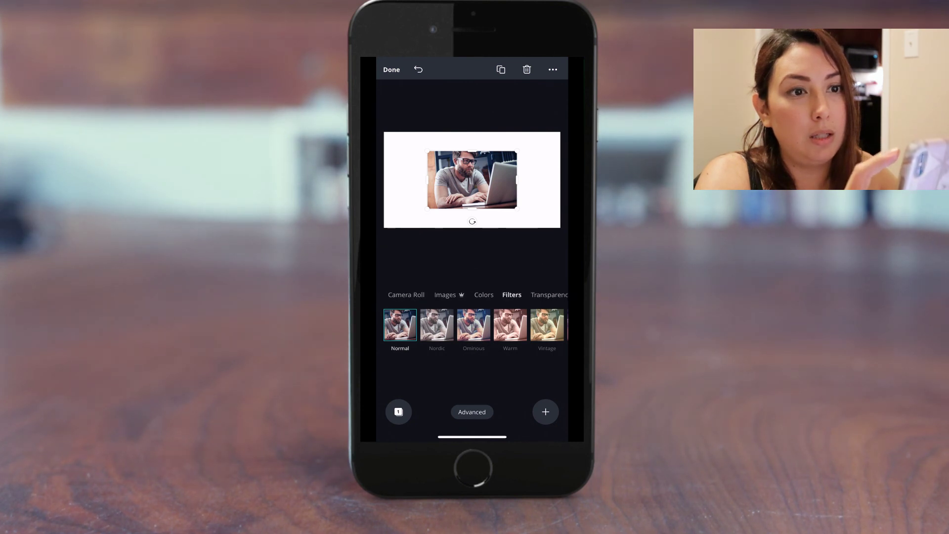
pyautogui.click(553, 69)
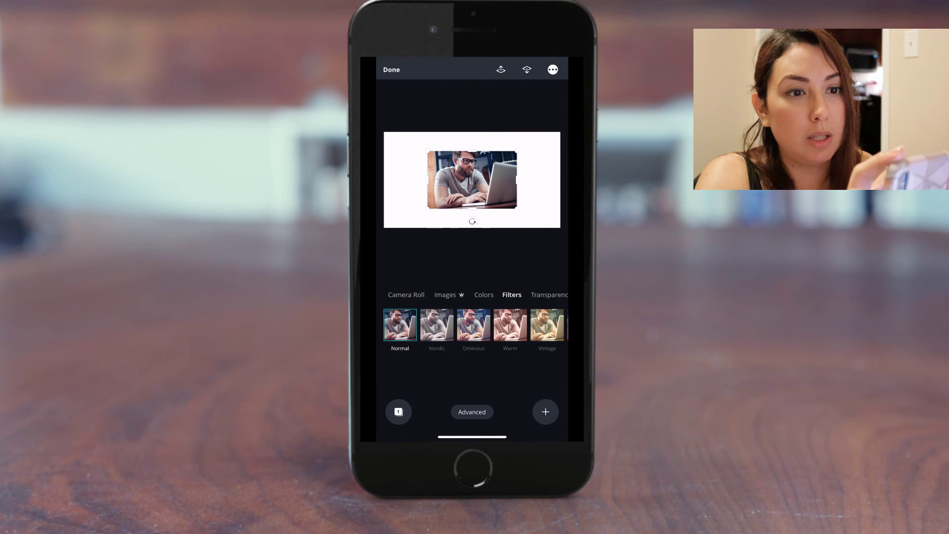